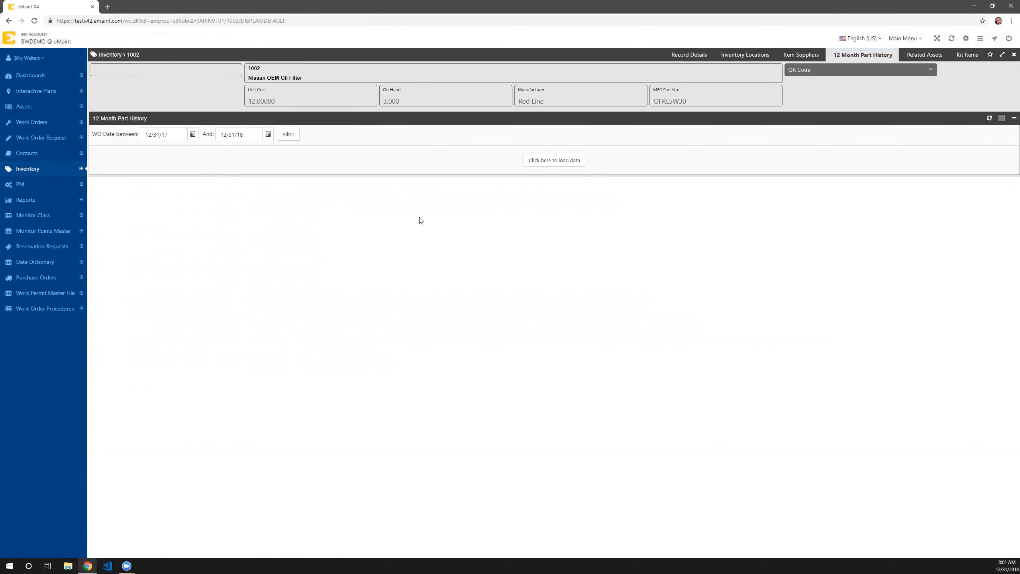
- Open the eMaint MX Mobile interface from the Data Center and go to Parts Checkout
click(909, 37)
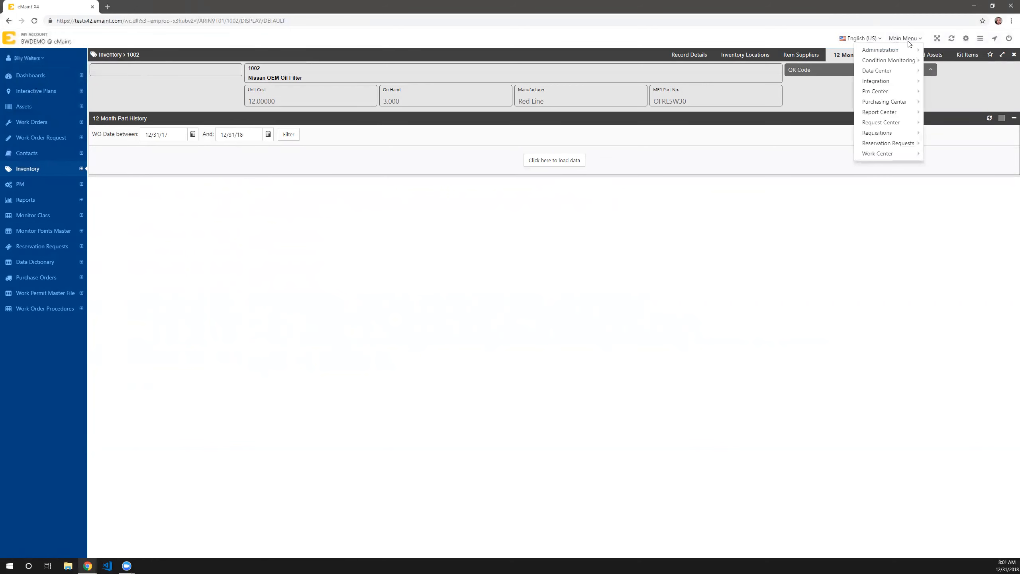
mouse_move(900, 73)
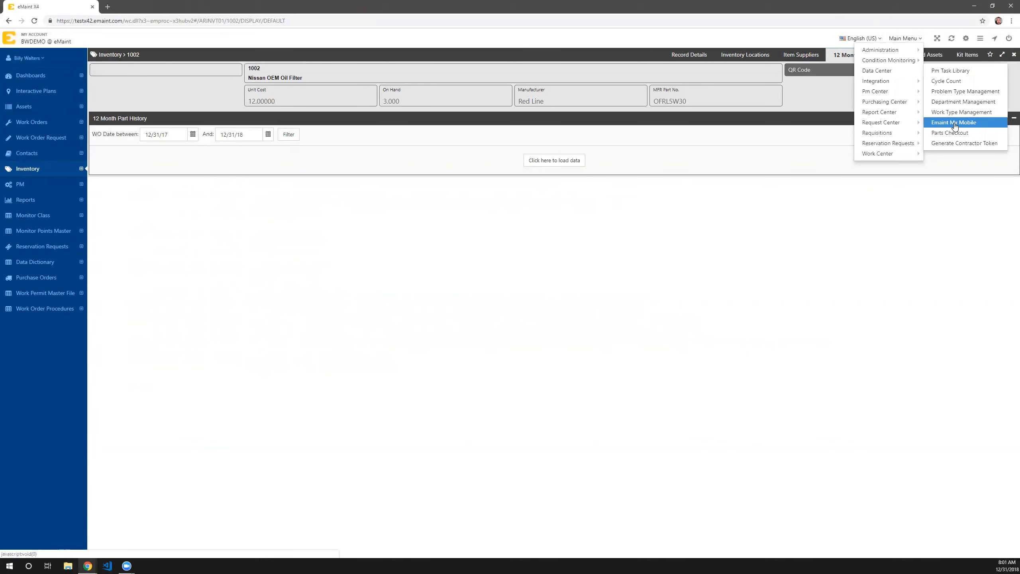
click(953, 123)
drag(72, 210, 384, 134)
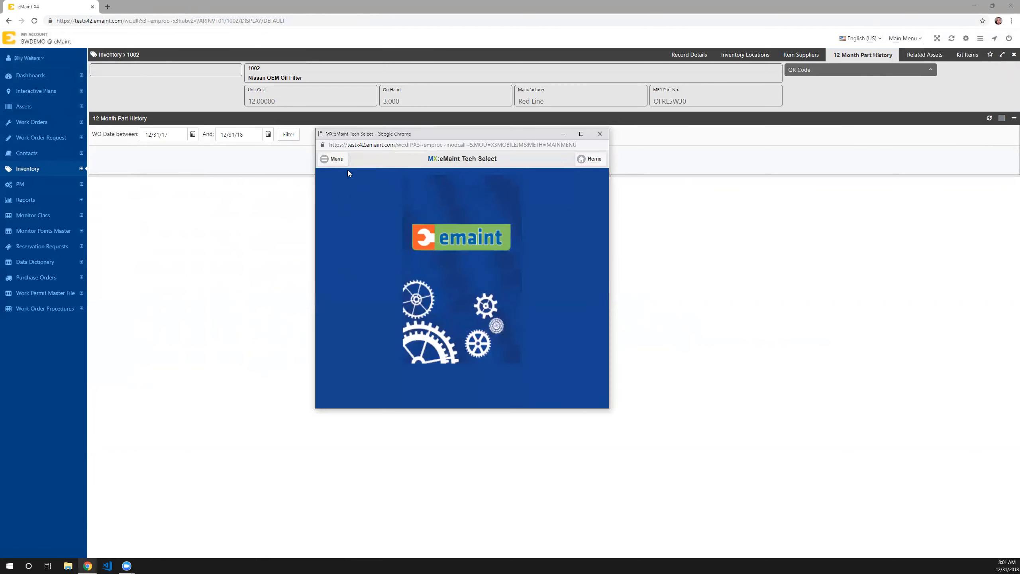
click(341, 159)
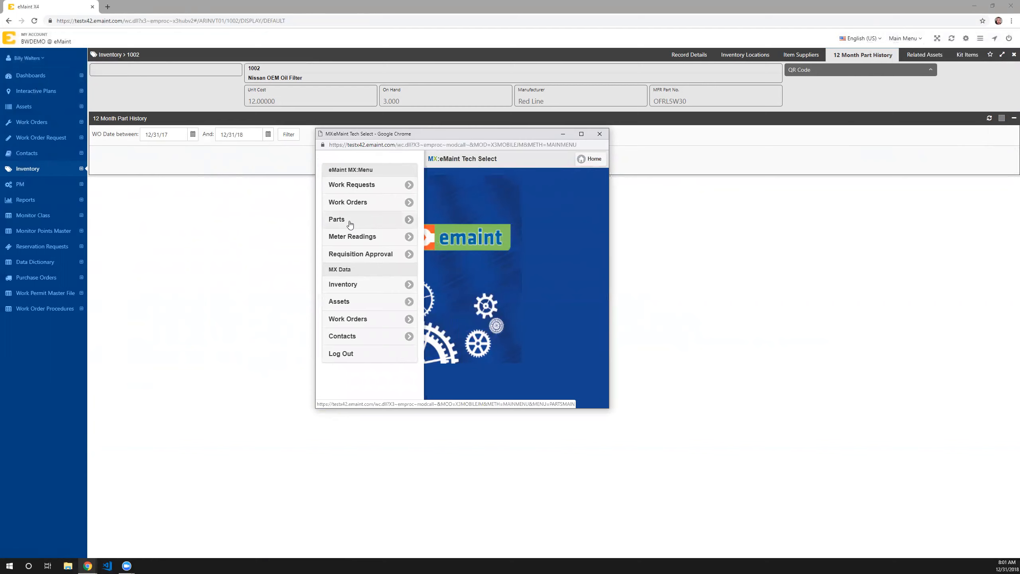
click(349, 221)
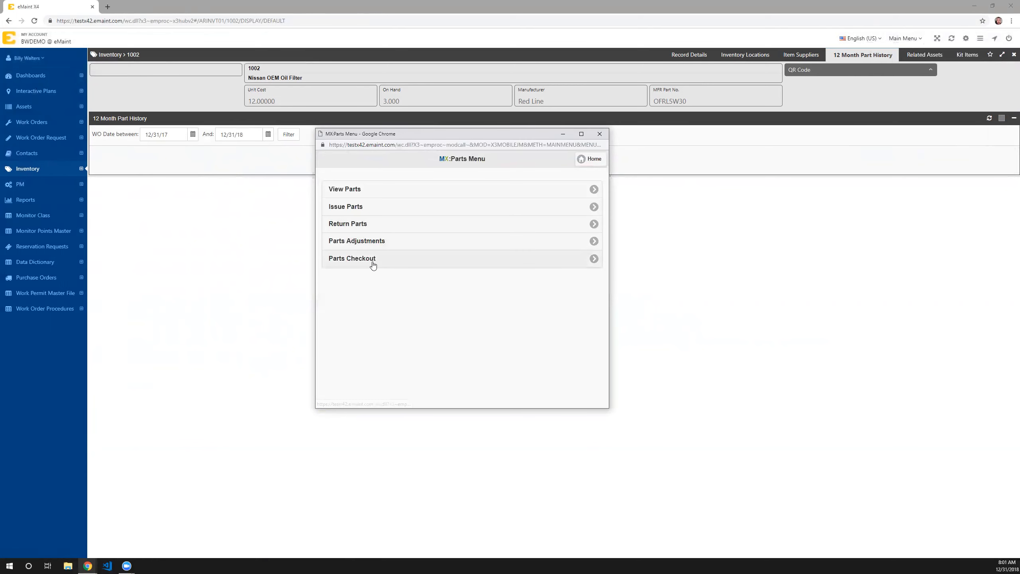
click(352, 259)
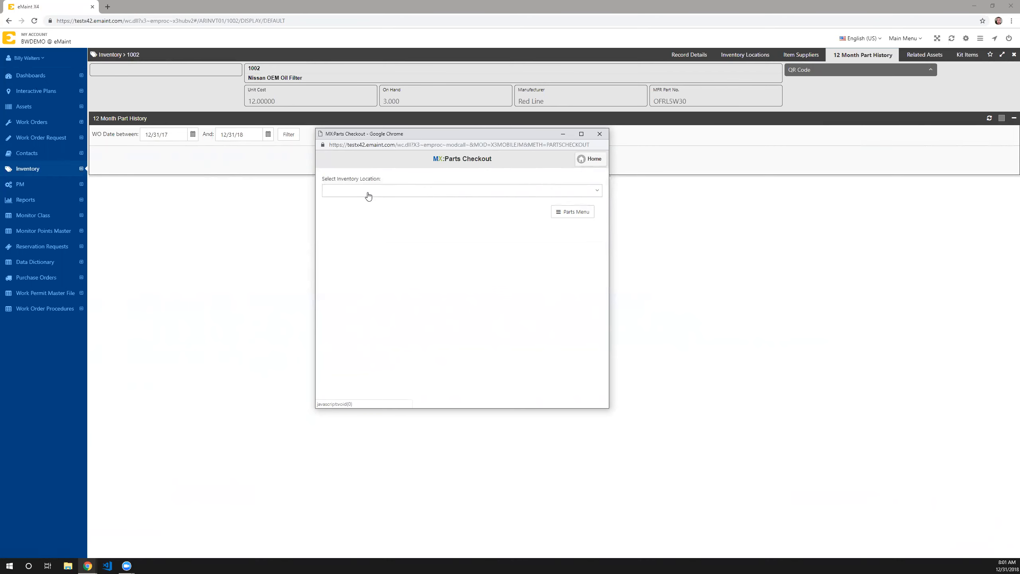
- Choose inventory location MAIN and add item 1000 three times and item 1001 once to the checkout list
click(368, 195)
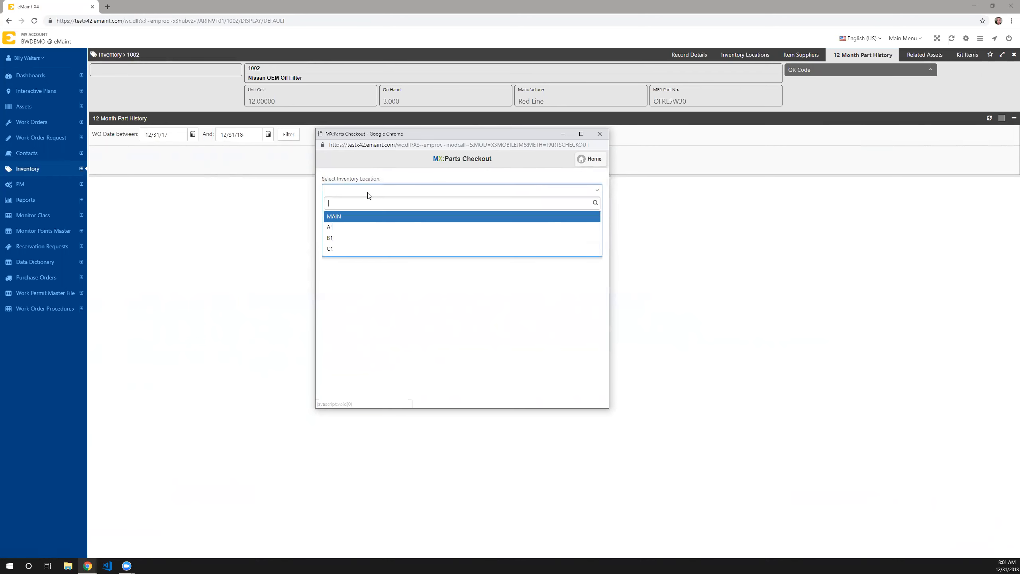
click(355, 218)
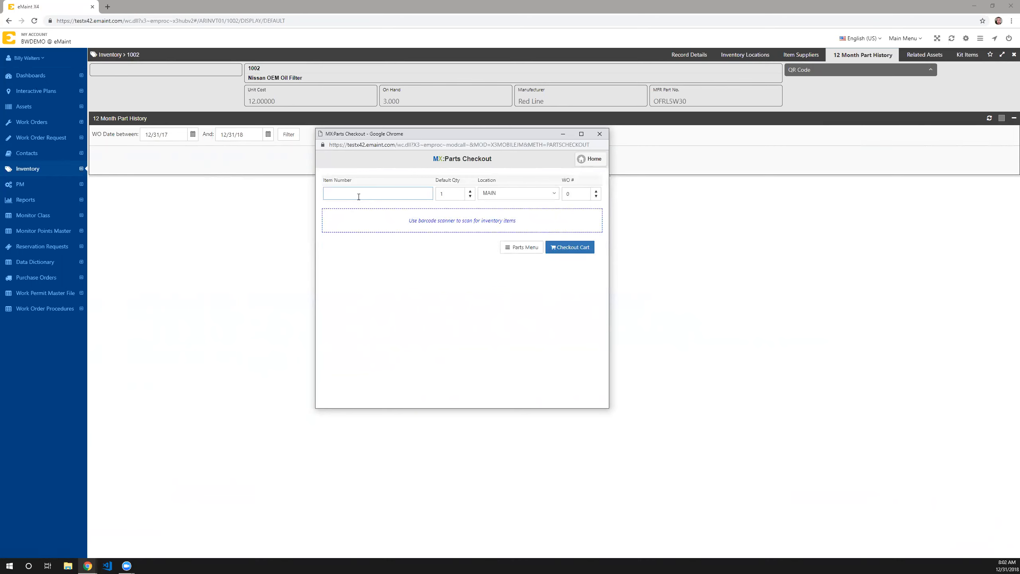
text(1000)
key(Return)
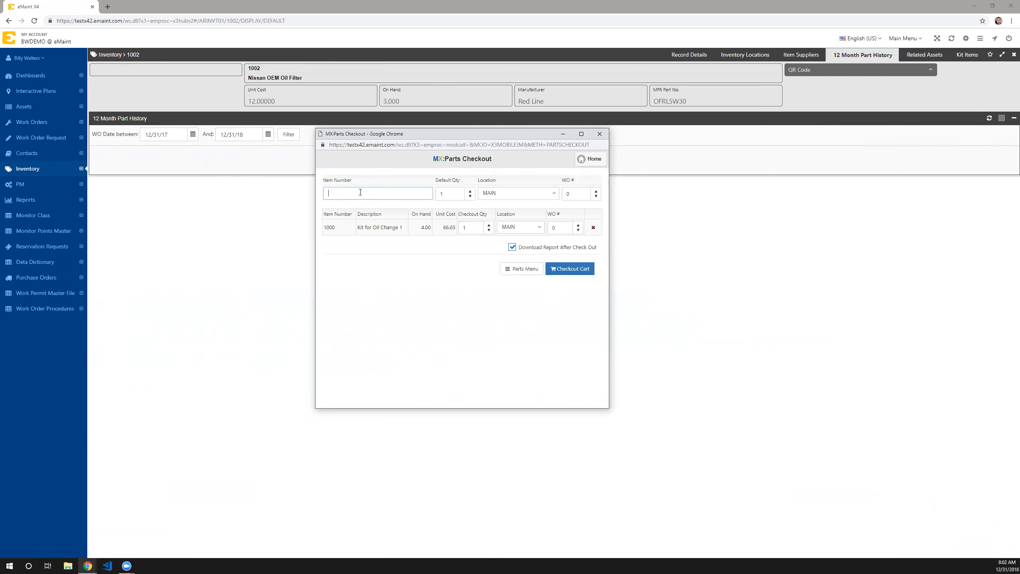
text(1000)
key(Return)
text(1000)
key(Return)
text(1001)
key(Return)
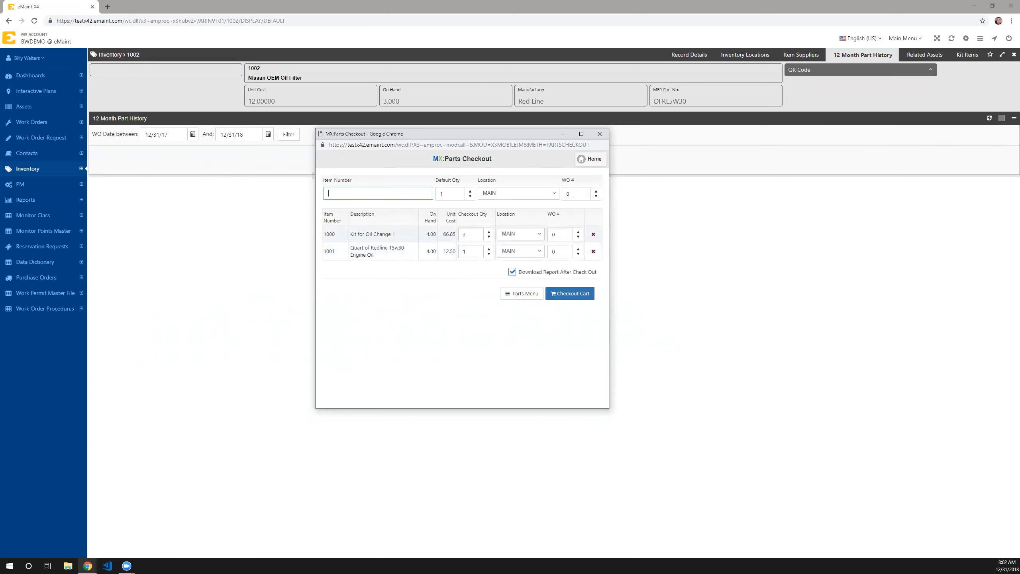
- Try location A1 for item 1000 in the checkout list and return the item to MAIN
click(508, 236)
click(511, 271)
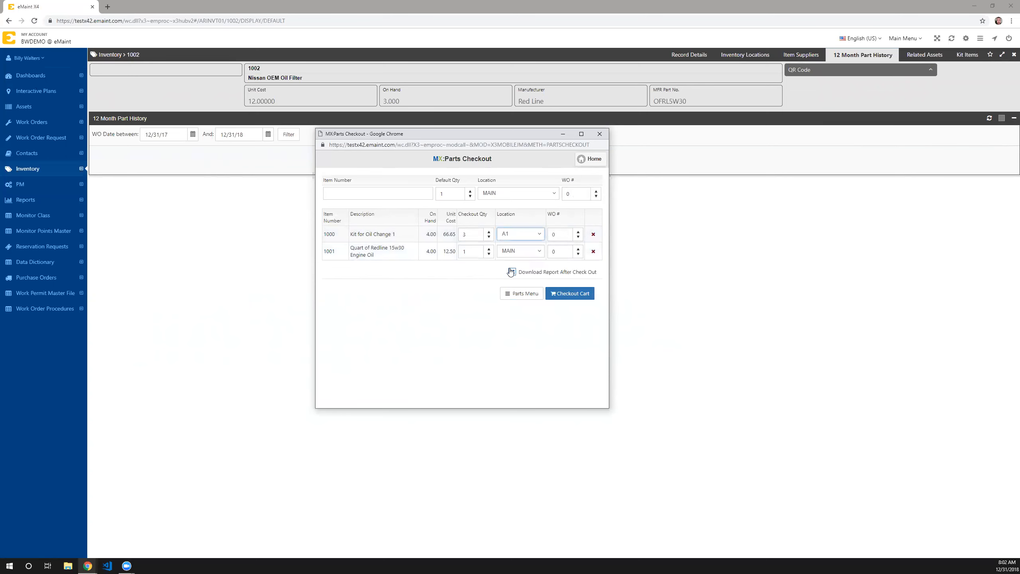
click(508, 239)
click(514, 283)
click(512, 239)
click(505, 259)
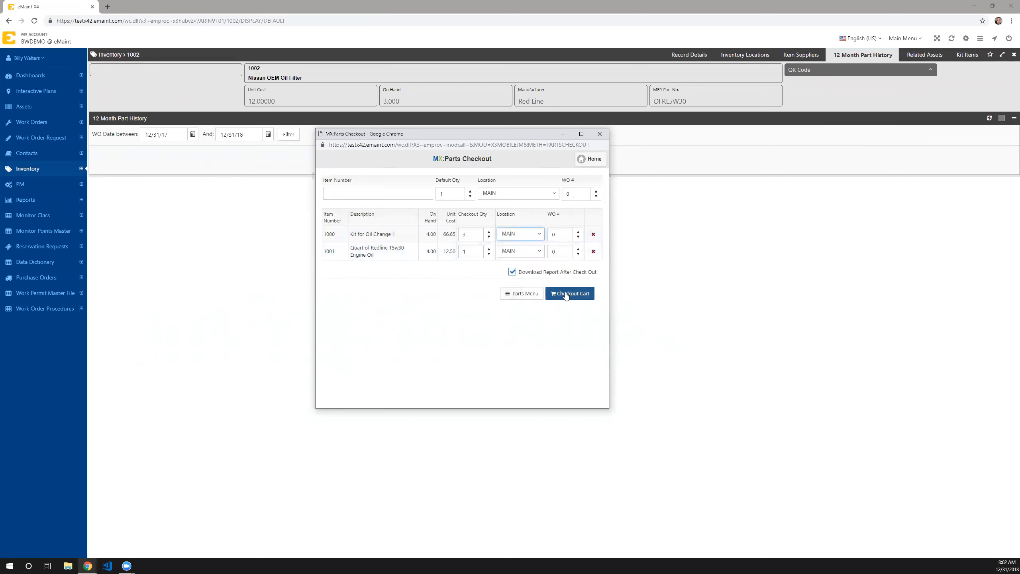
- Turn off the report download after checkout, check out the cart, and close the mobile window
click(547, 273)
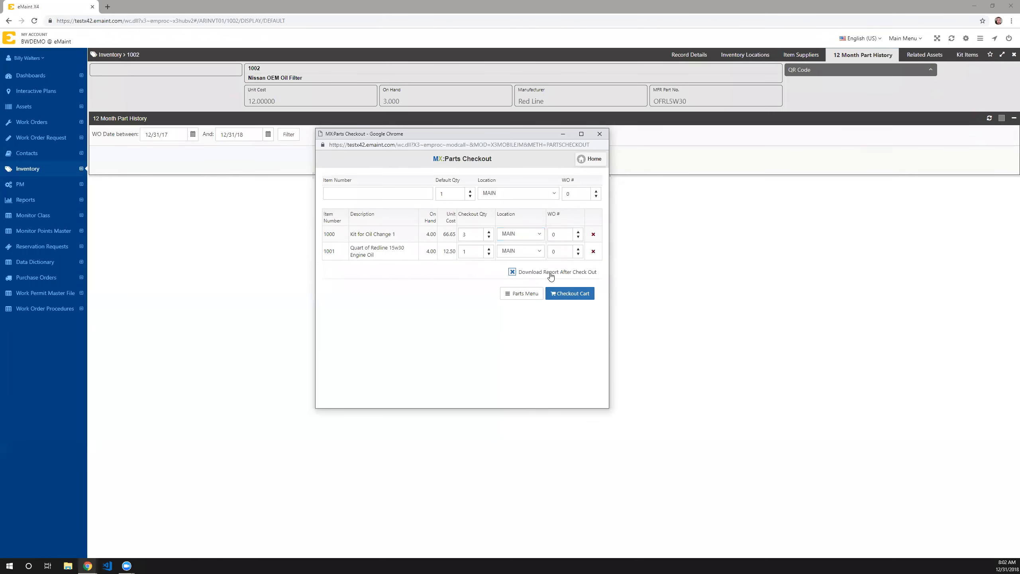
click(565, 297)
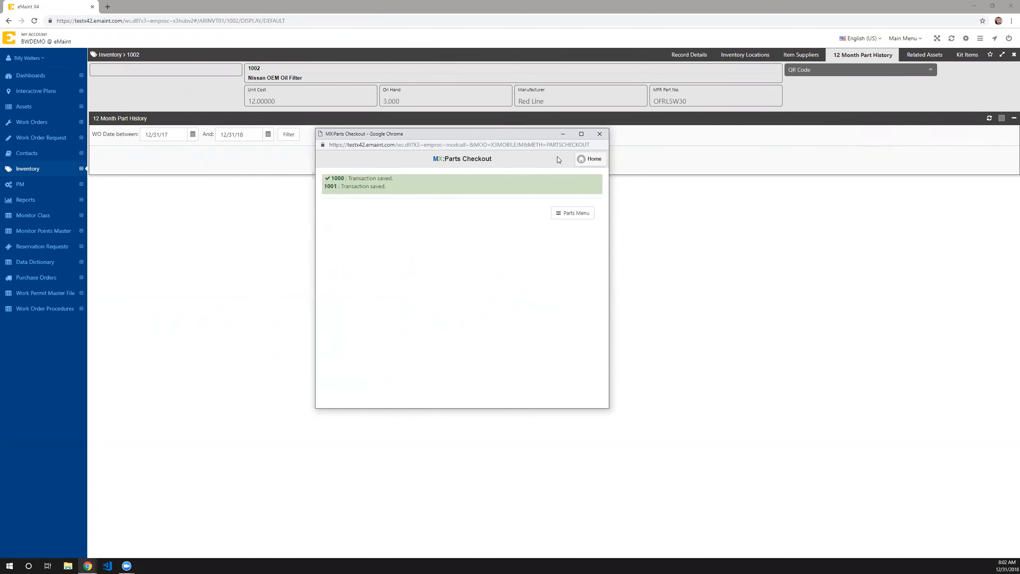
click(599, 134)
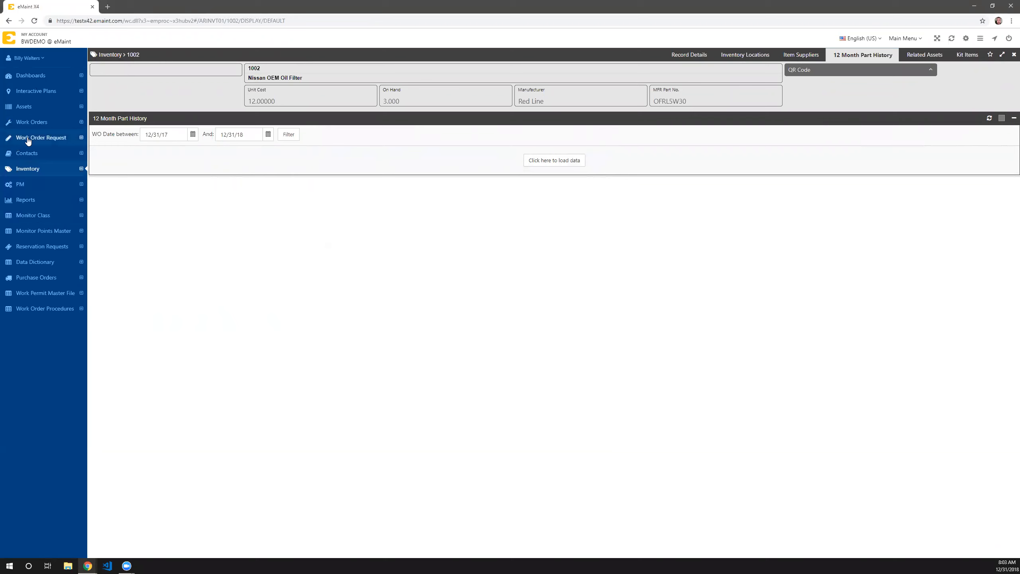
- Go to the report list and open the "Open Work Orders by Assign to" report
click(34, 59)
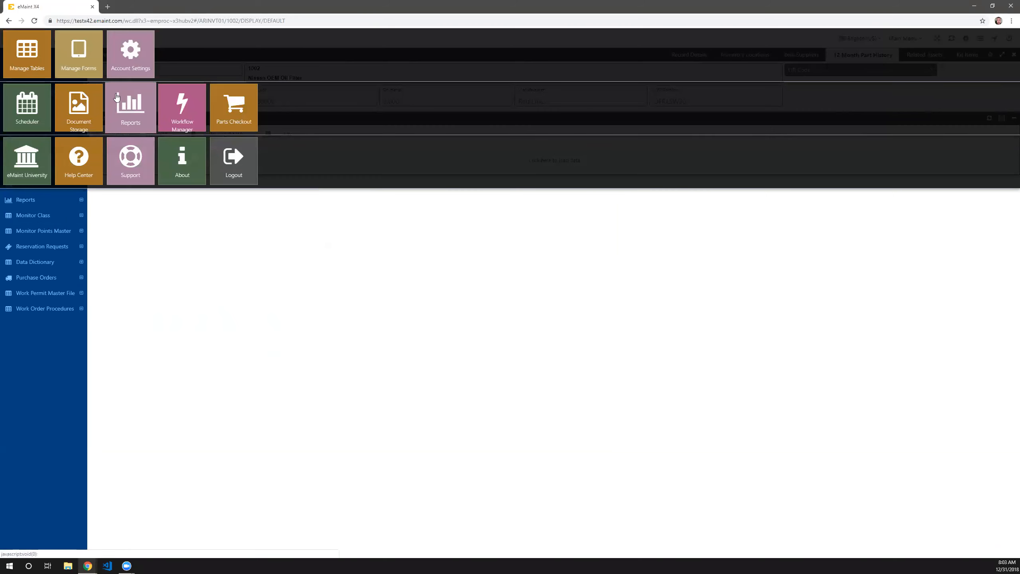
click(131, 120)
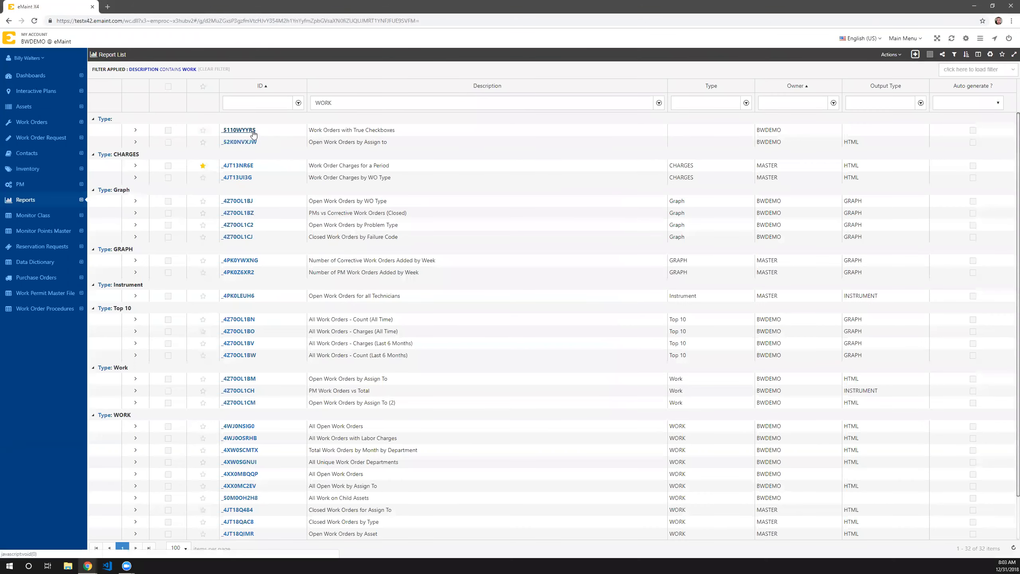
click(243, 142)
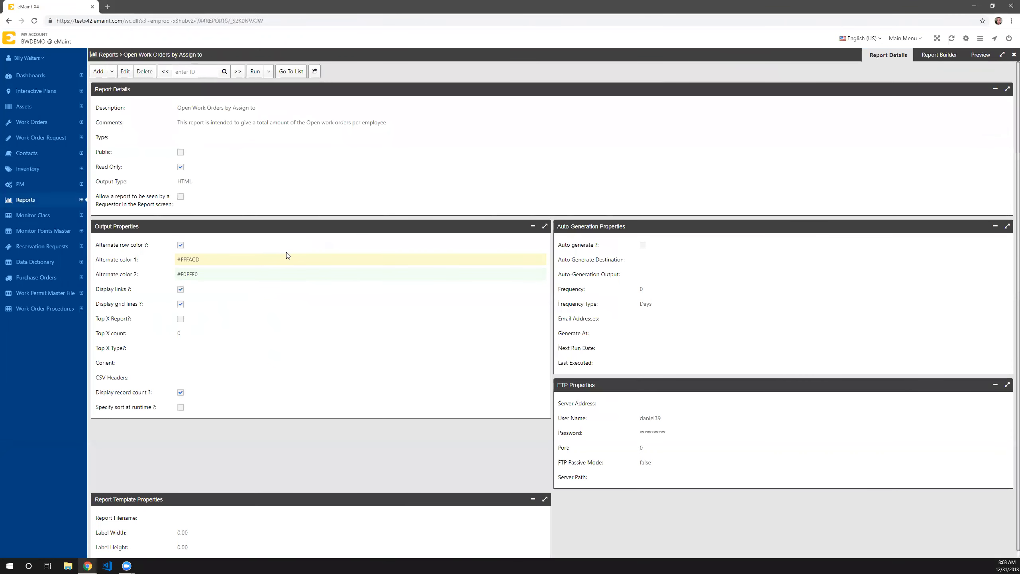
- Try an auto-generation frequency of 1 with frequency type Hours for the report, and discard the changes
click(122, 71)
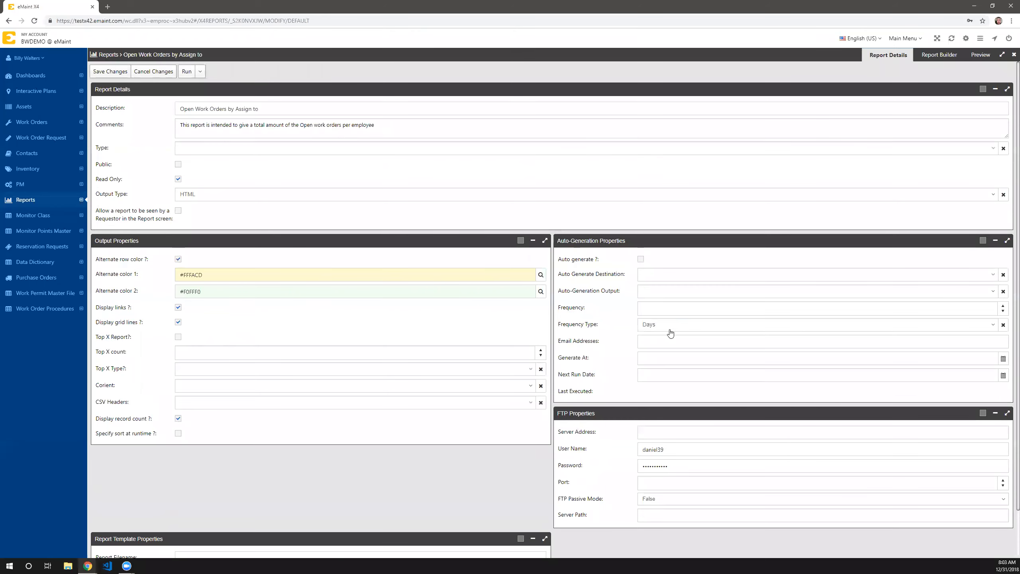
click(668, 326)
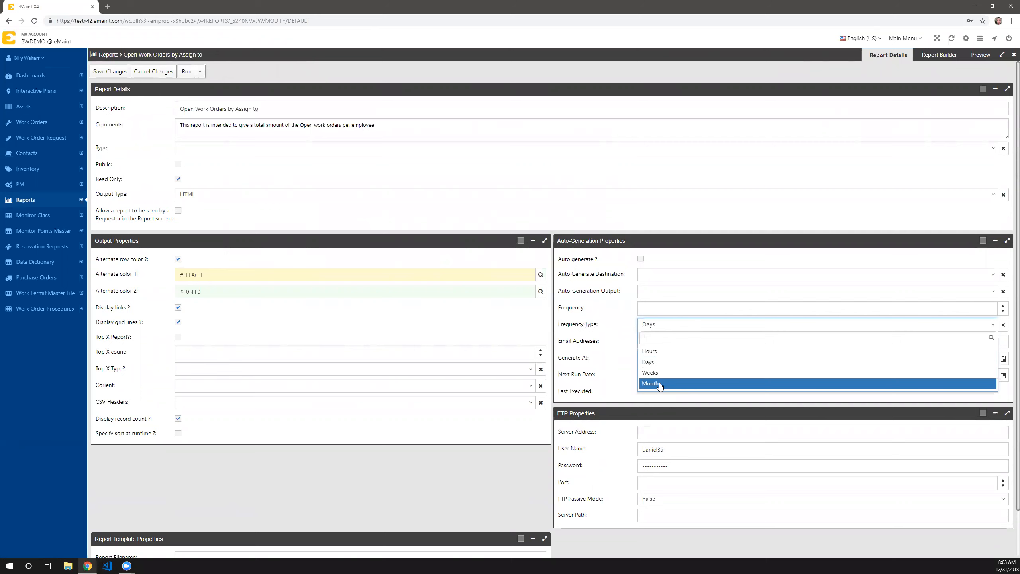
click(653, 350)
click(659, 308)
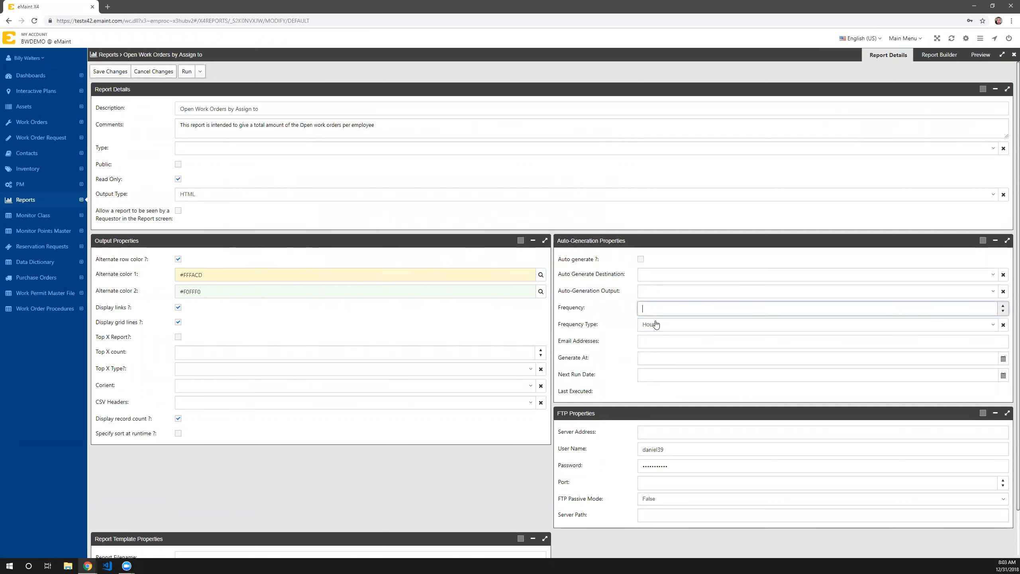
text(1)
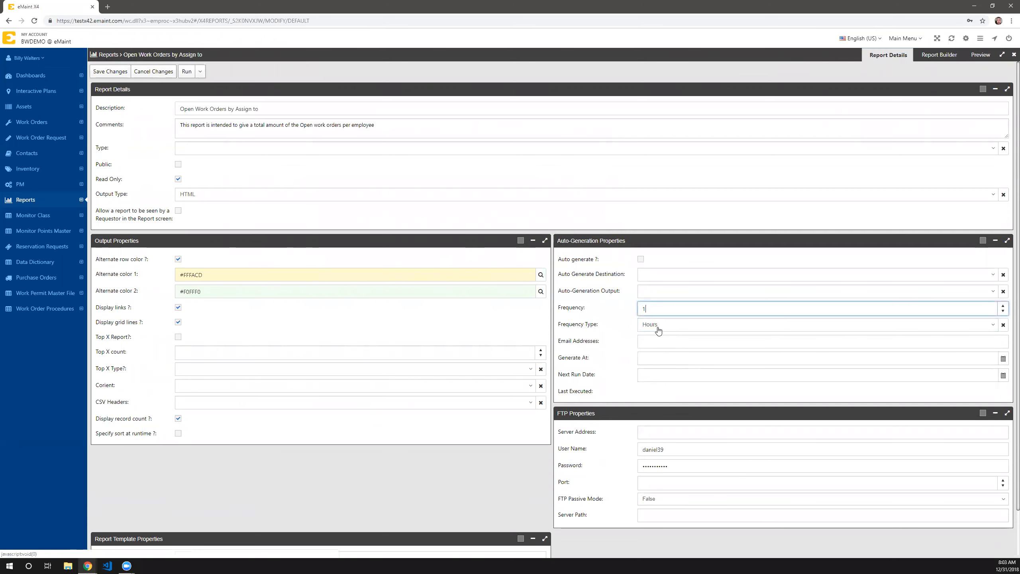
click(164, 76)
click(789, 253)
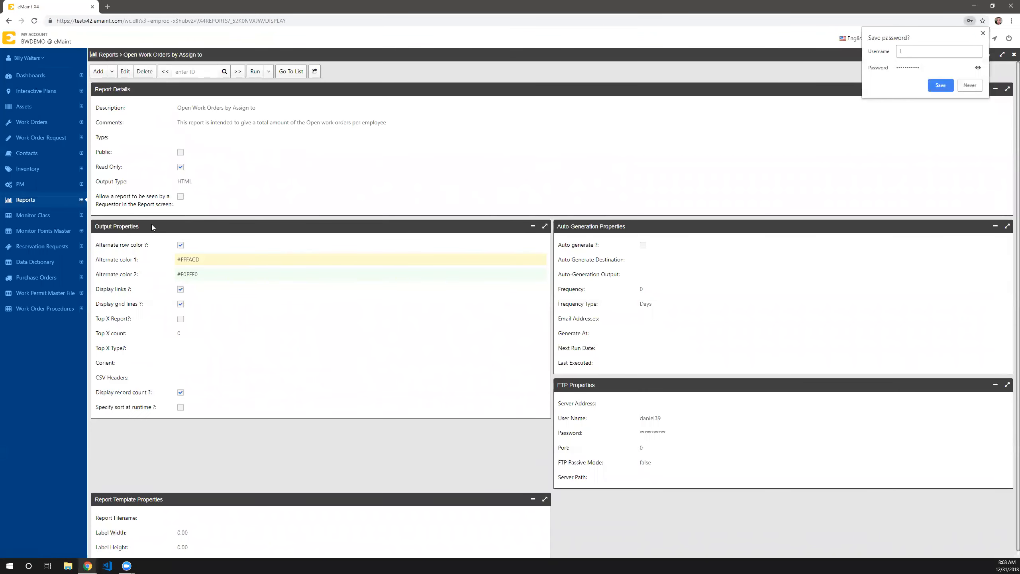
- Open the Ground Floor interactive plan and view the asset details of the TRUCK10 and TRUCK1 pins
click(39, 92)
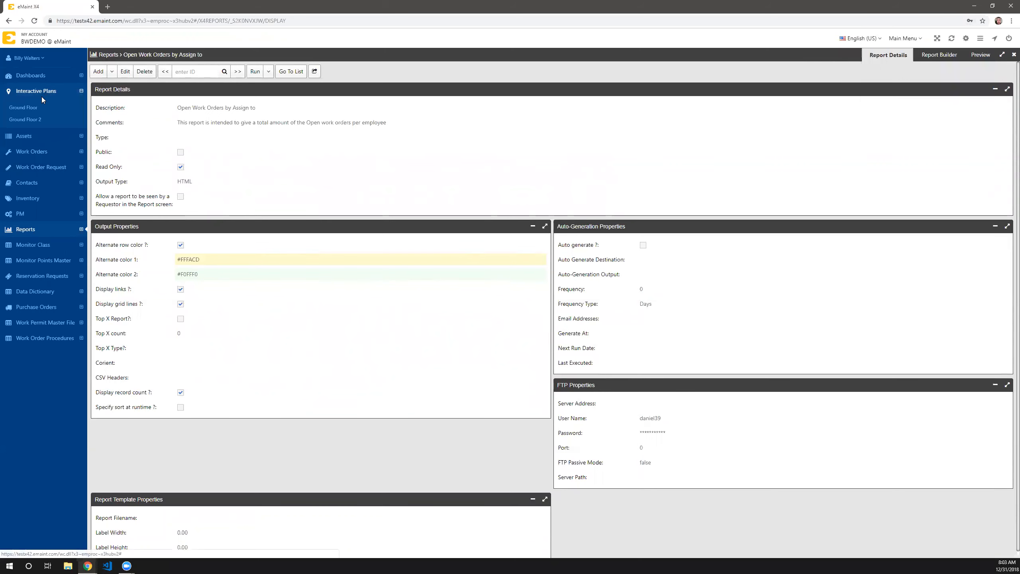
click(24, 108)
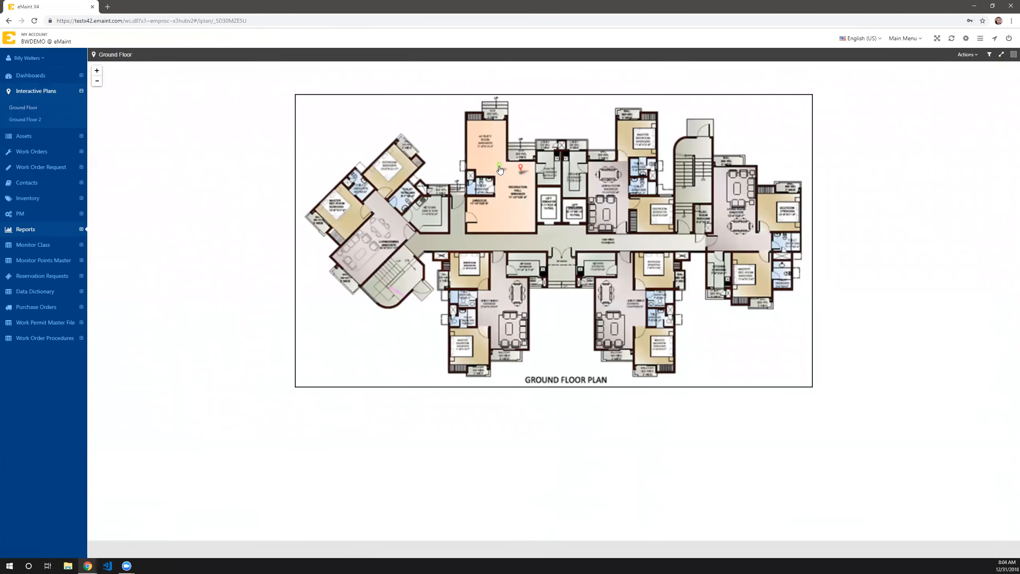
click(500, 165)
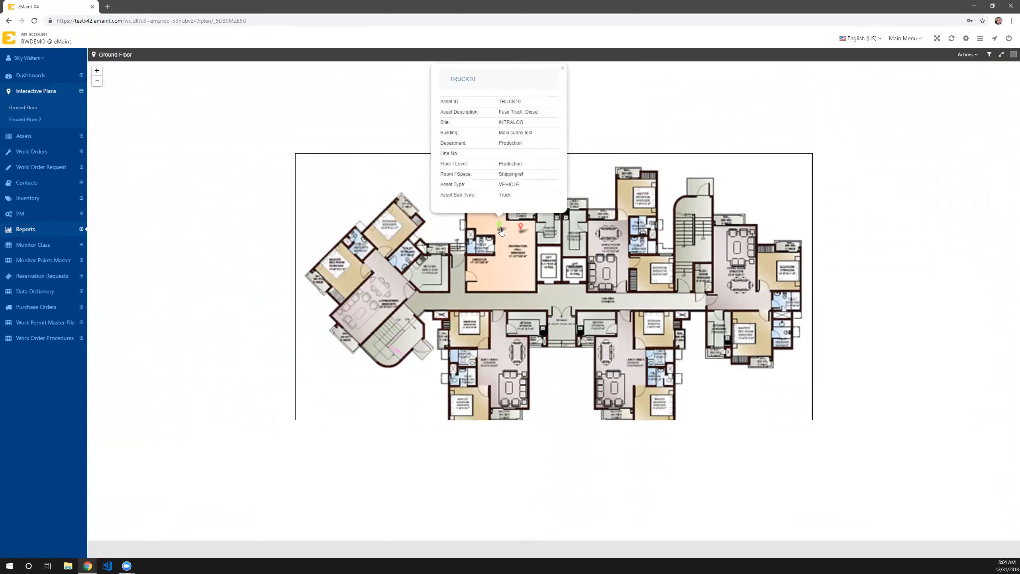
click(521, 228)
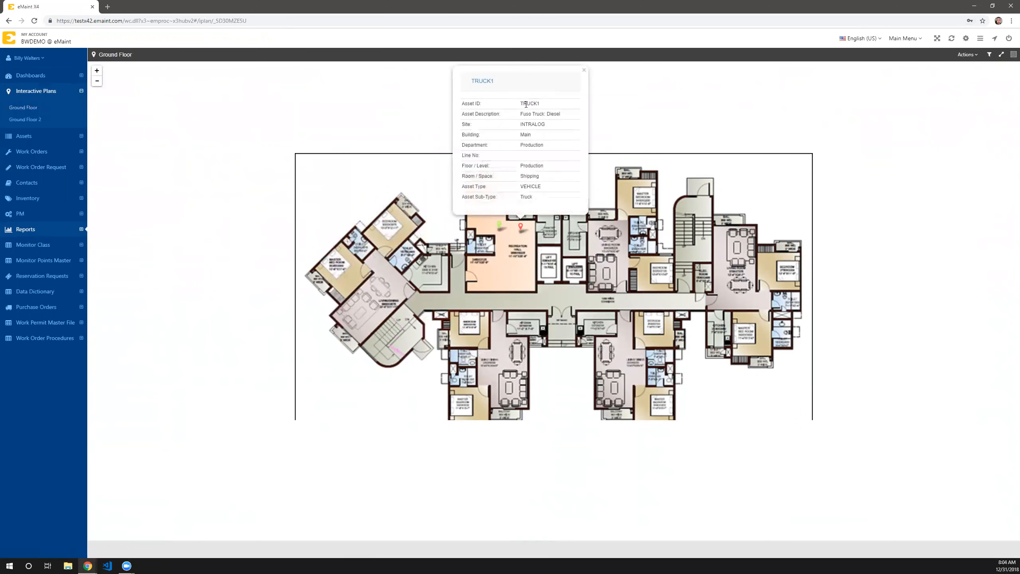
click(584, 71)
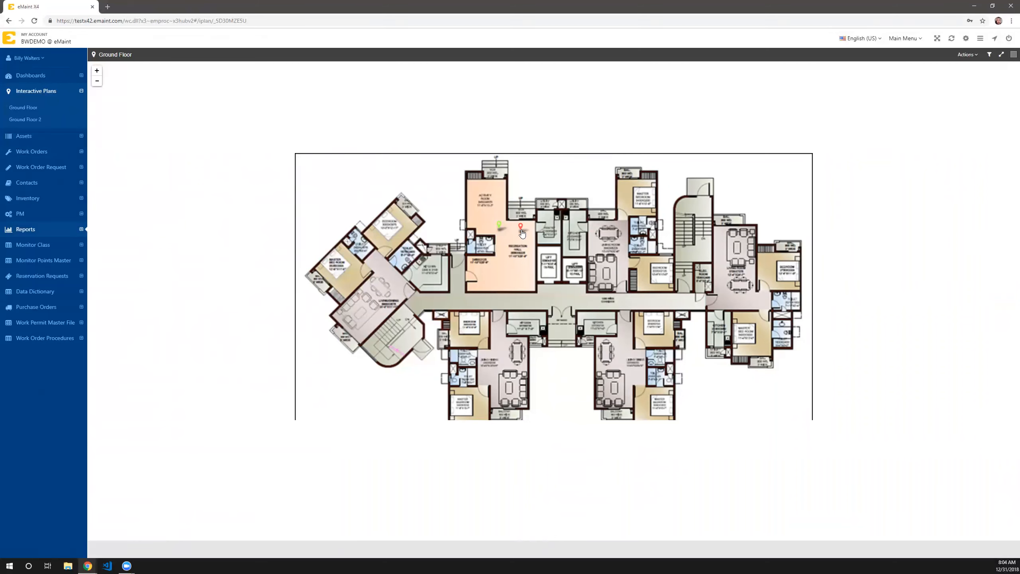
- Examine the pin styles, pin colors and condition expressions in the Ground Floor interactive plan's details
click(964, 56)
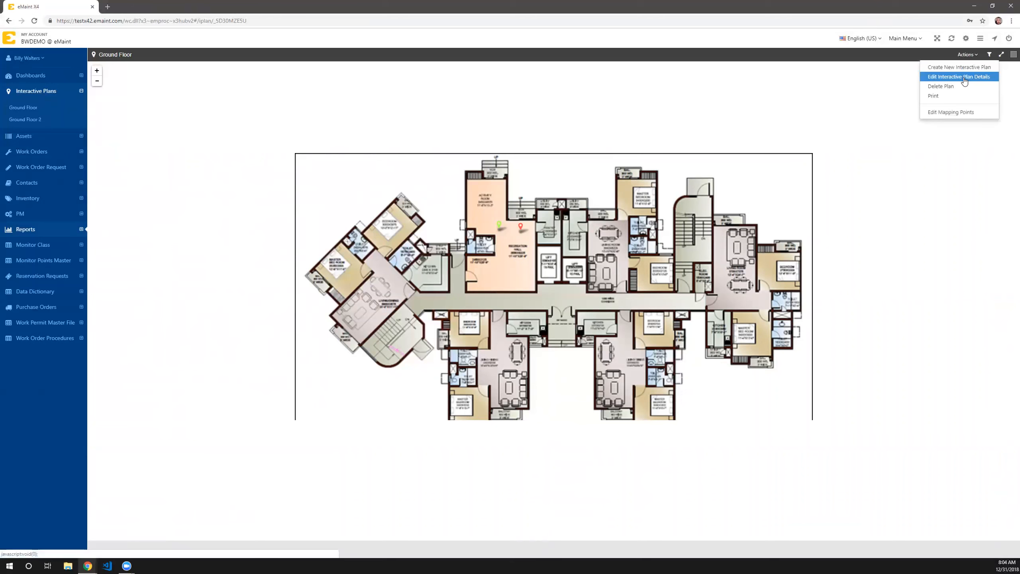
click(963, 80)
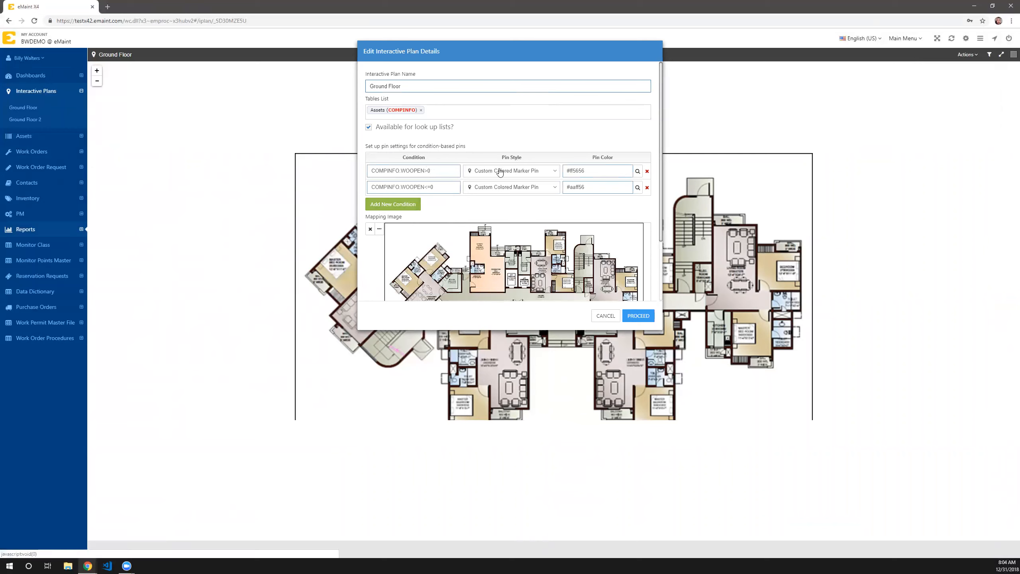
click(517, 173)
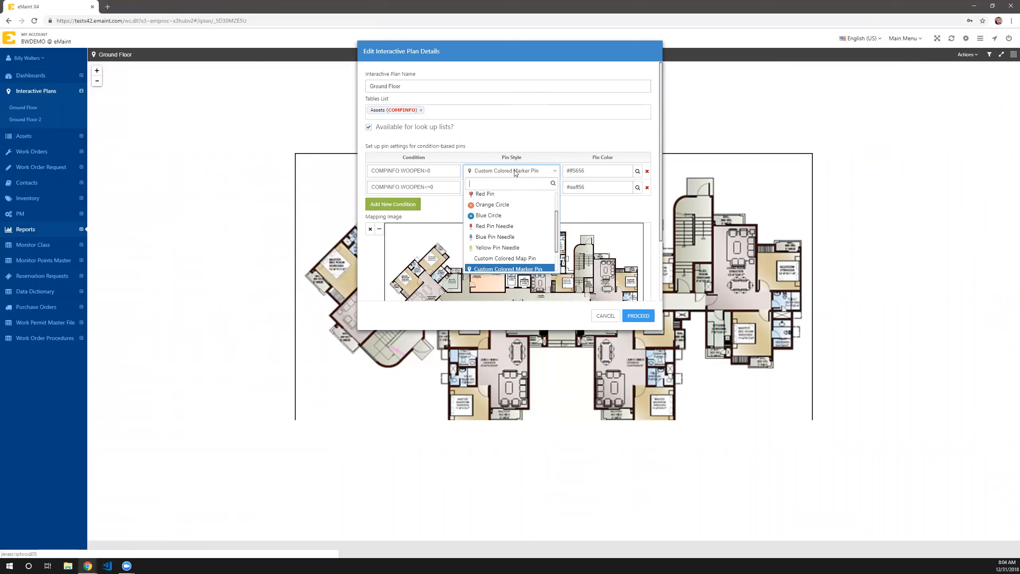
click(519, 172)
click(445, 171)
click(608, 174)
click(637, 172)
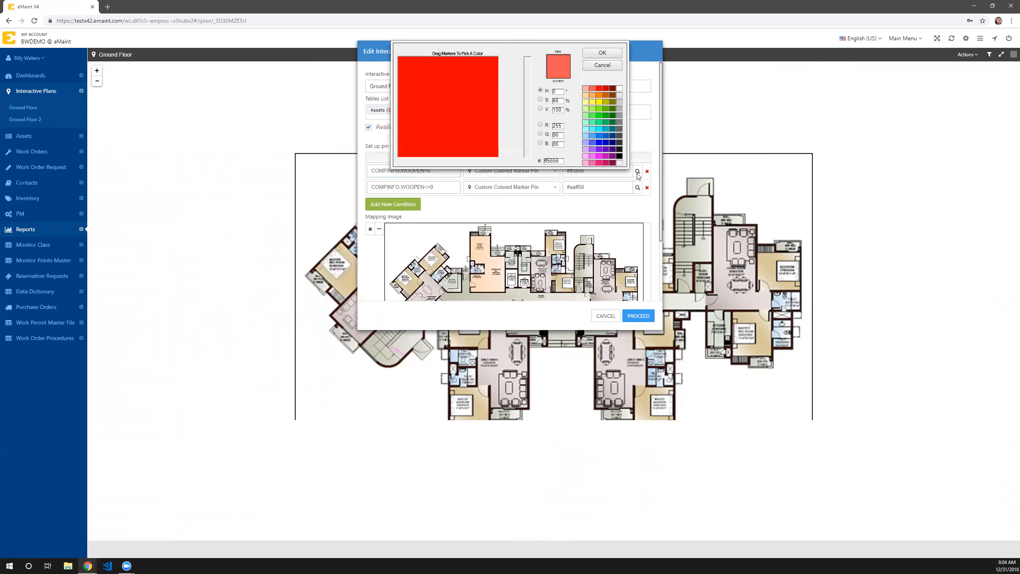
click(602, 65)
click(637, 188)
click(608, 68)
click(445, 172)
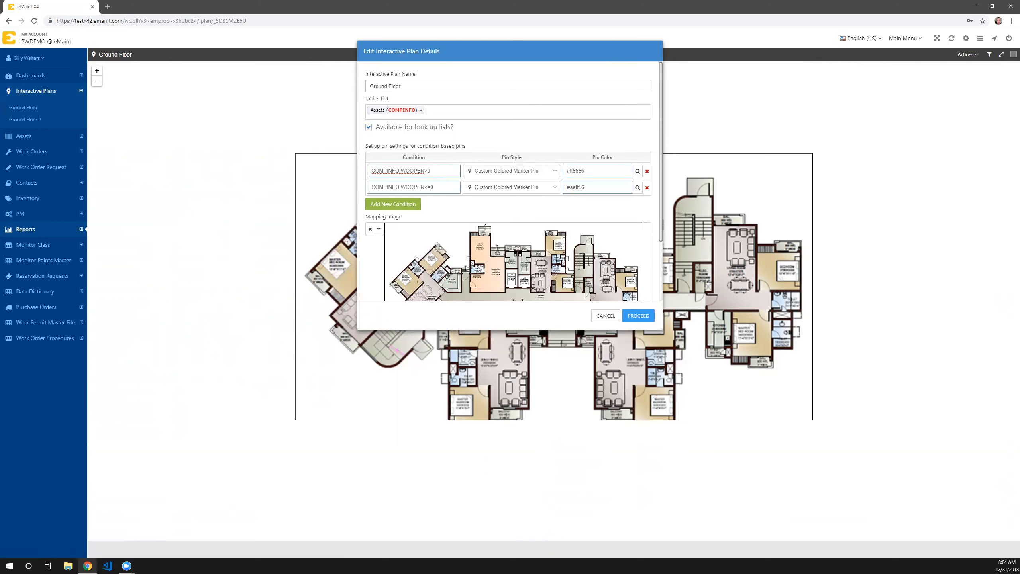
drag(400, 171, 424, 171)
click(384, 170)
- Try adding a blank pin condition to the plan, remove it, and cancel the plan details edit
click(399, 205)
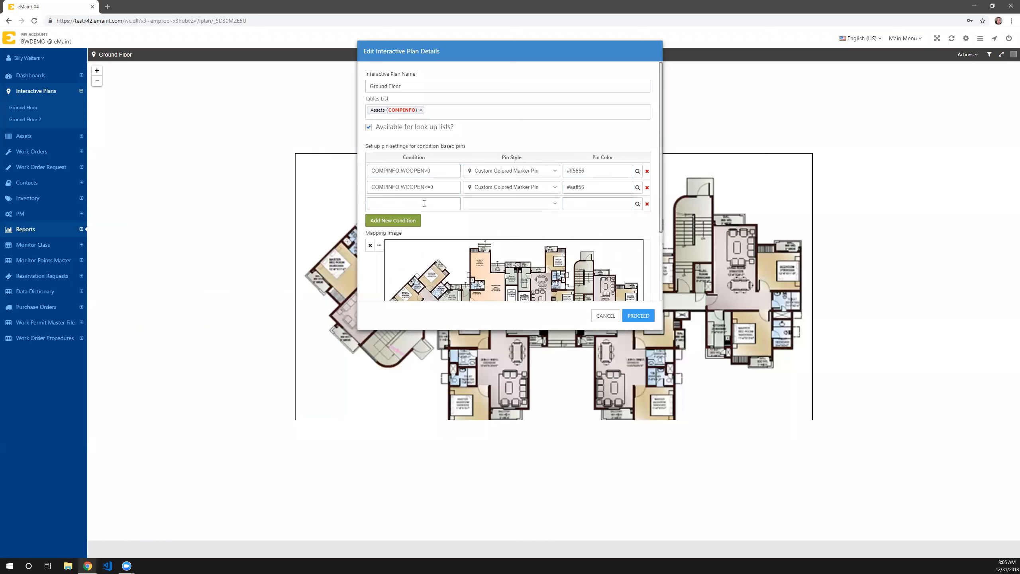
click(647, 203)
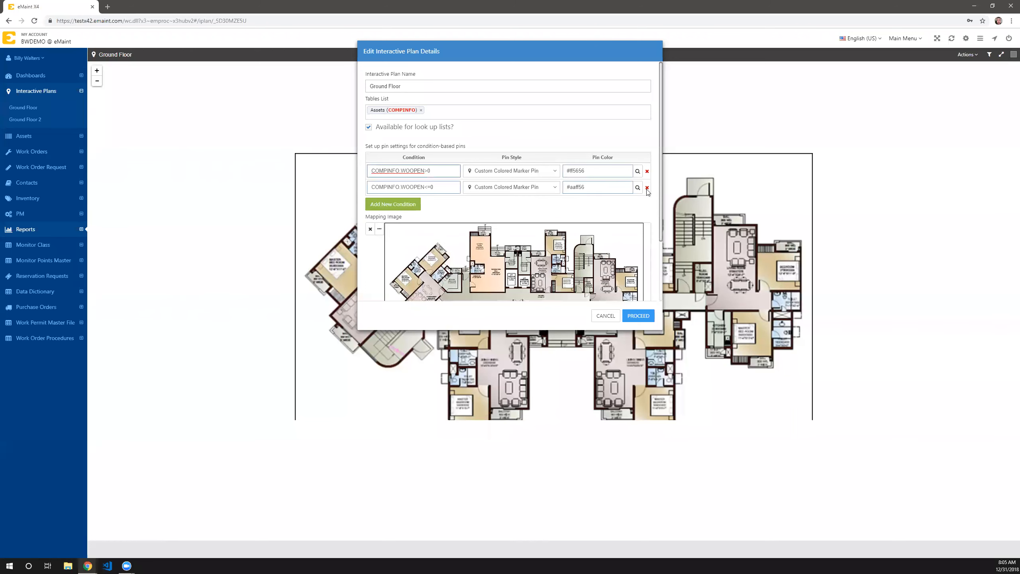
scroll(582, 200, down, 2)
scroll(542, 207, up, 2)
click(603, 313)
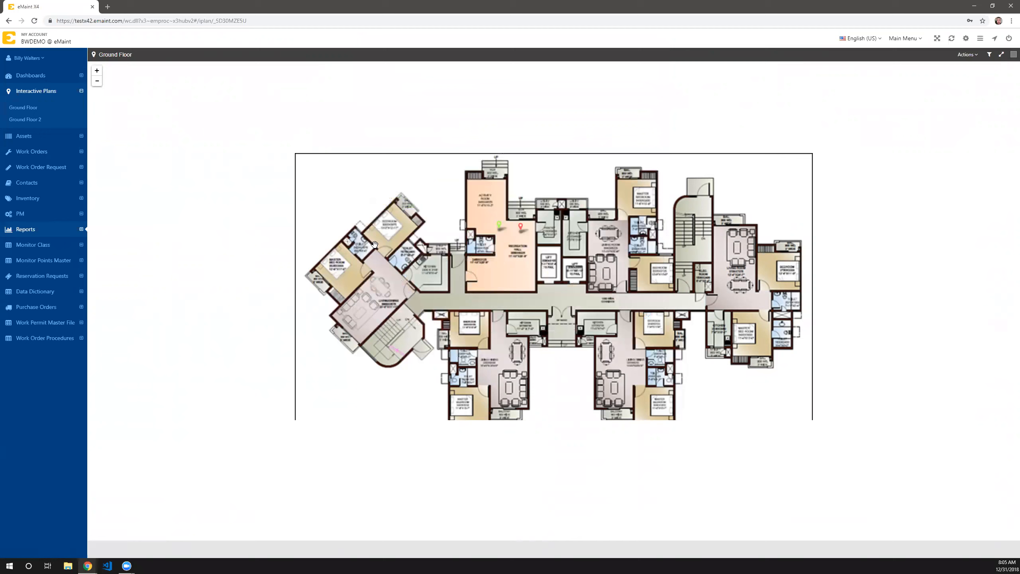